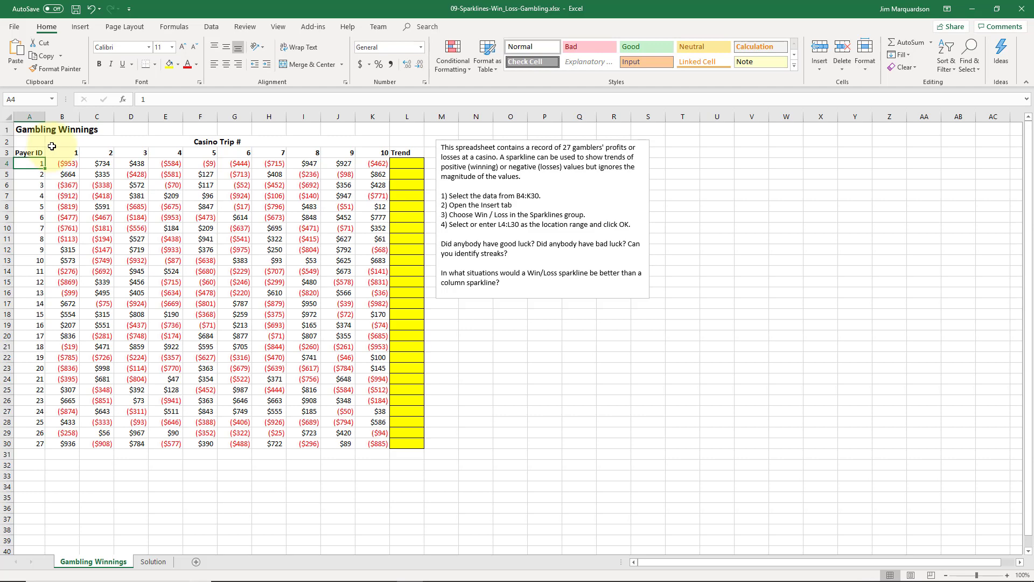
- Insert Win/Loss sparklines for the winnings in B4:K30, placing them in the Trend cells L4:L30
click(163, 175)
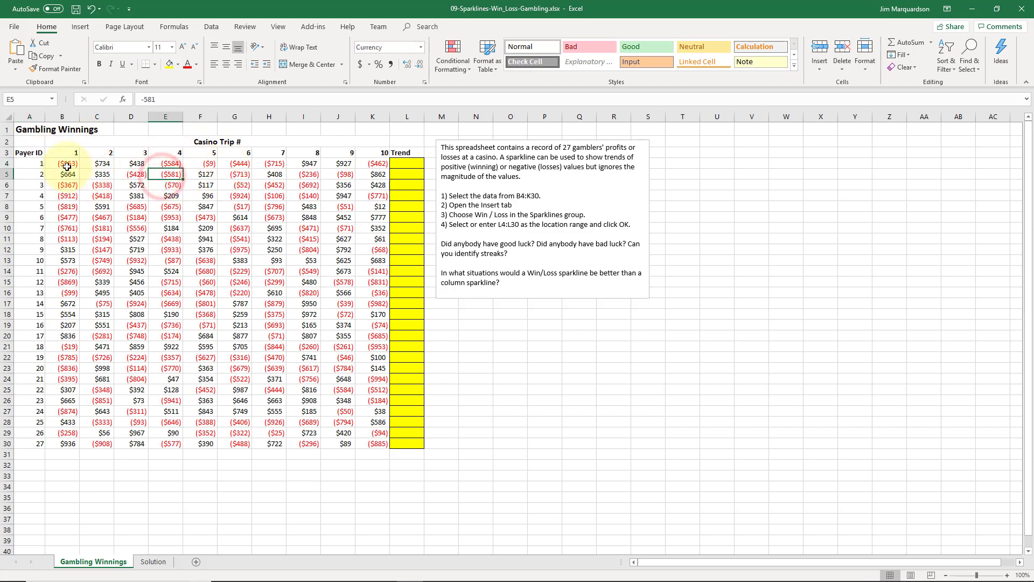
drag(67, 167, 386, 449)
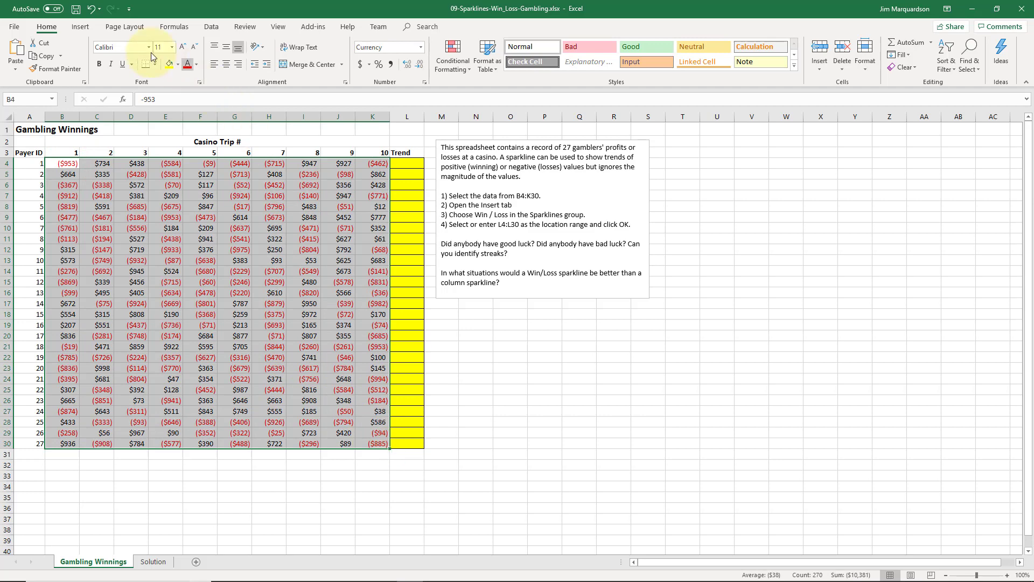
click(80, 27)
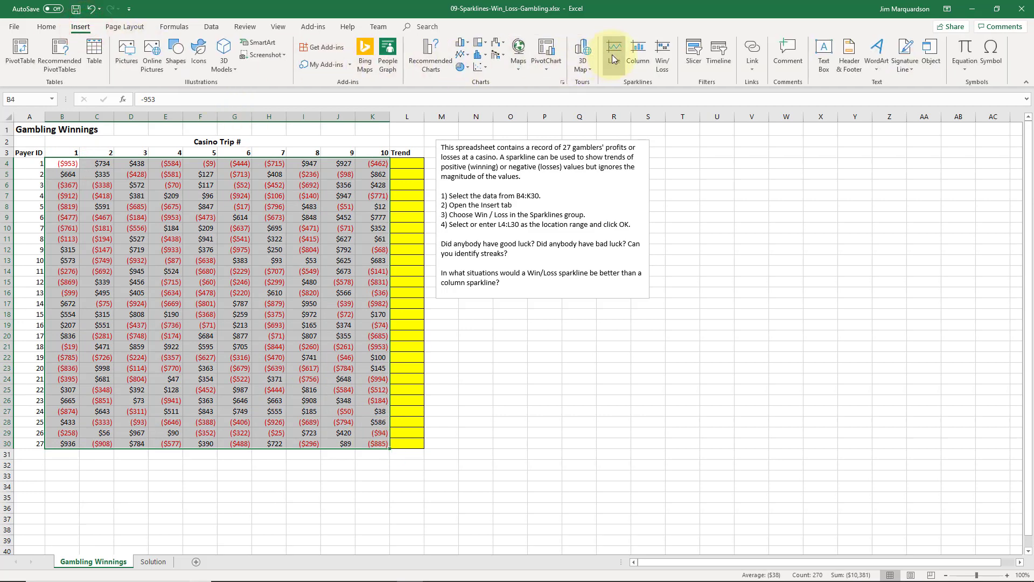
click(664, 54)
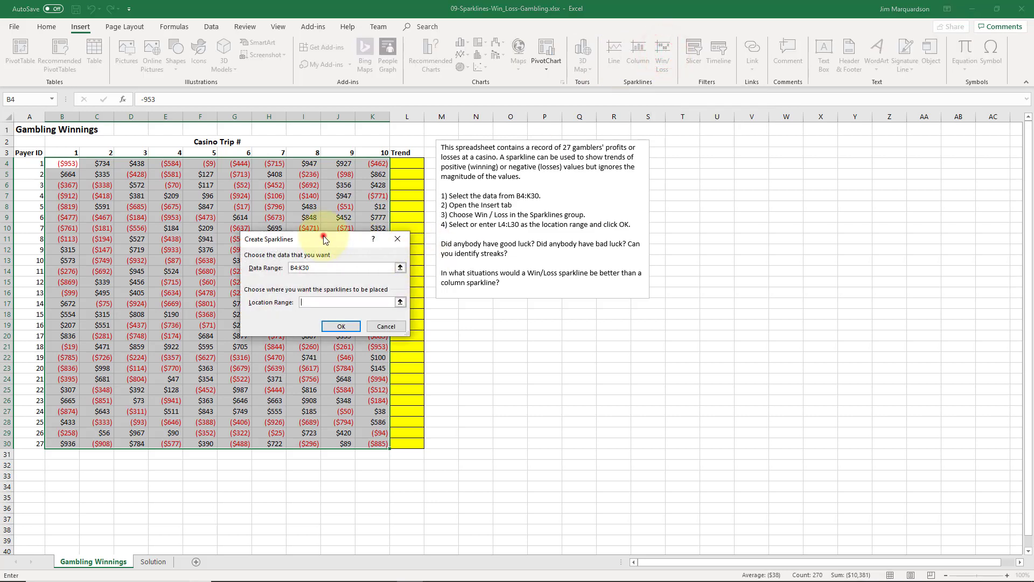
drag(325, 239, 526, 289)
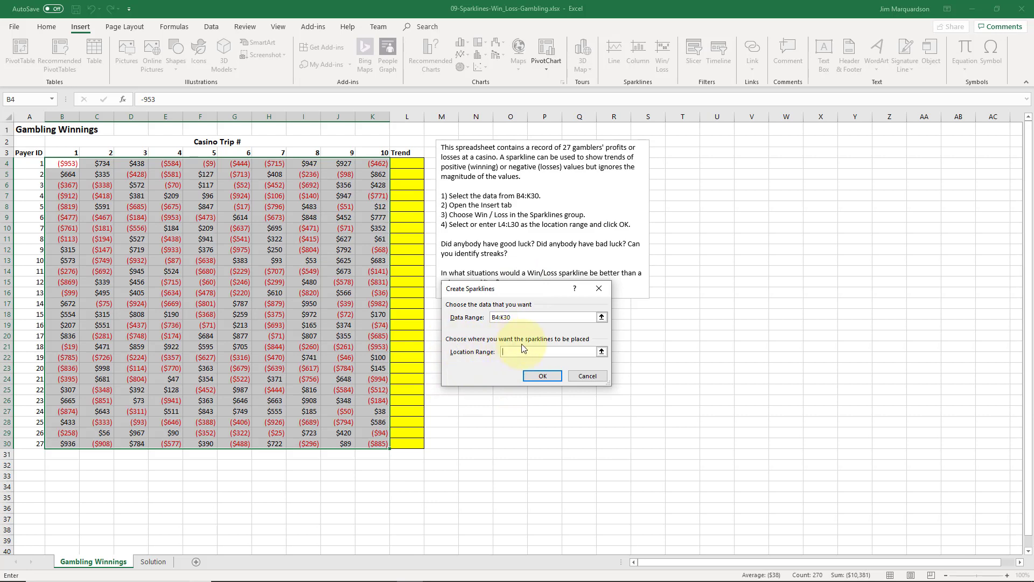
click(408, 166)
drag(407, 165, 407, 442)
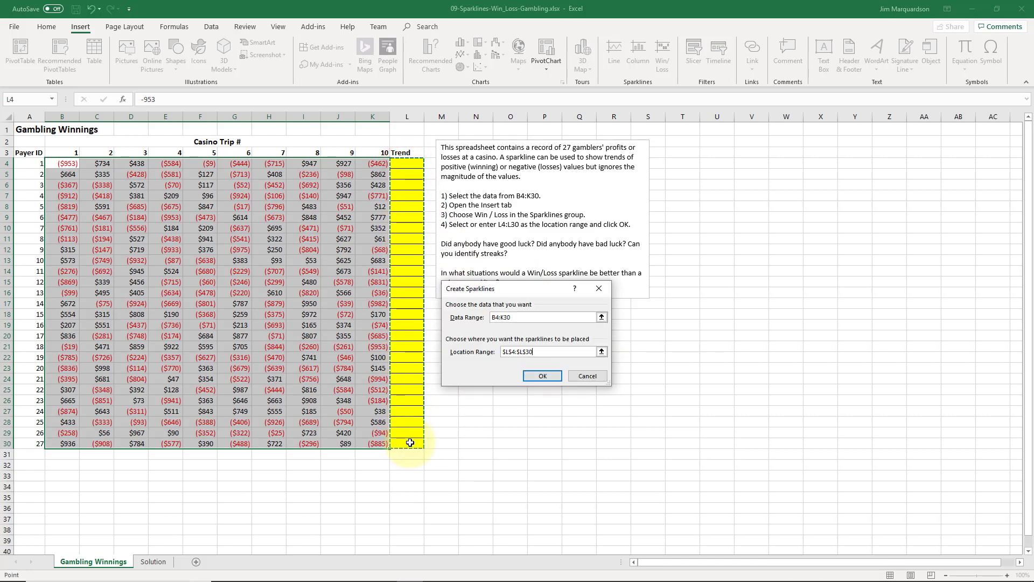
click(541, 376)
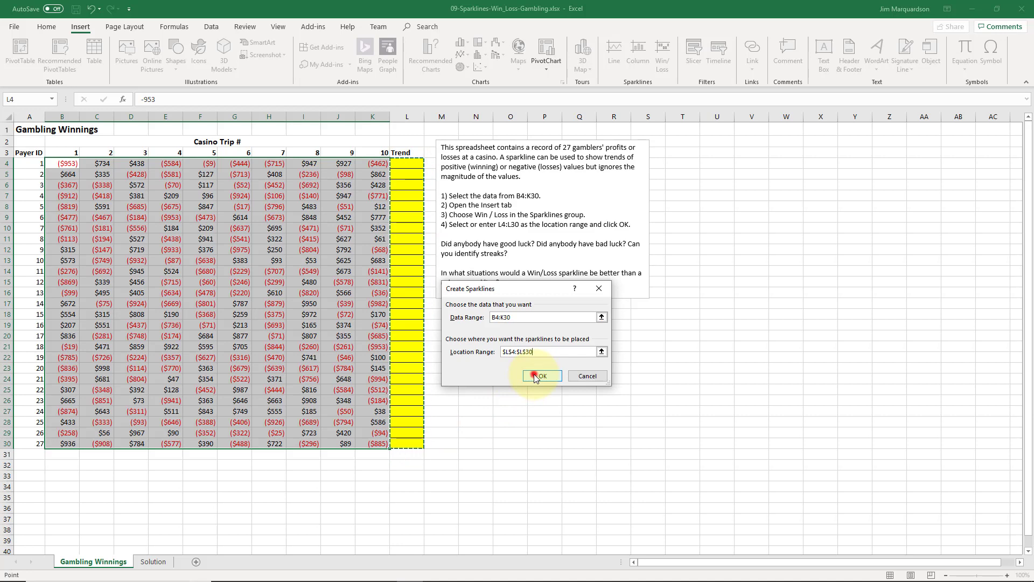
click(504, 377)
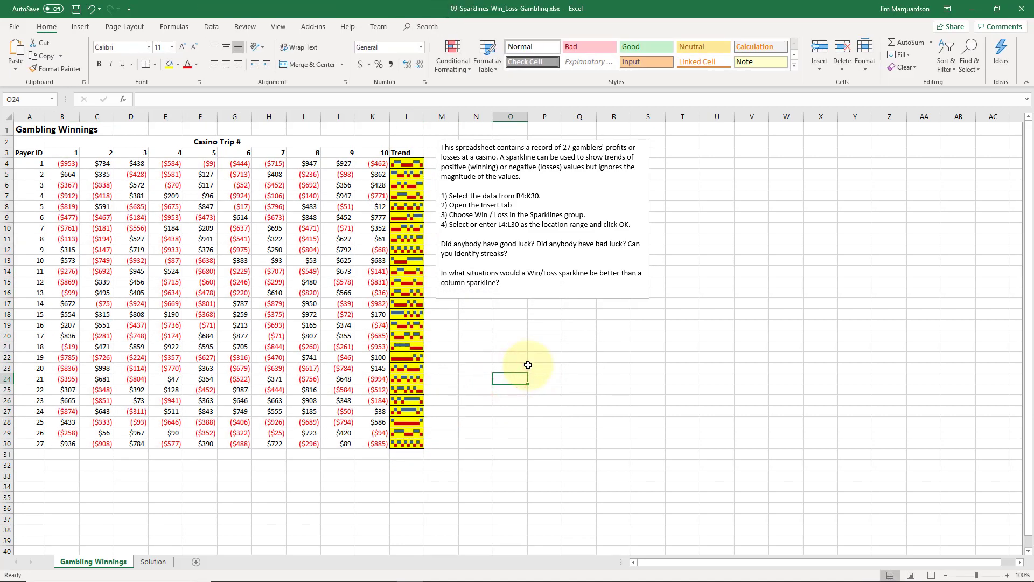
- Examine the win/loss sparklines against the winnings rows of payers 1, 25 and 10 to identify streaks
click(408, 163)
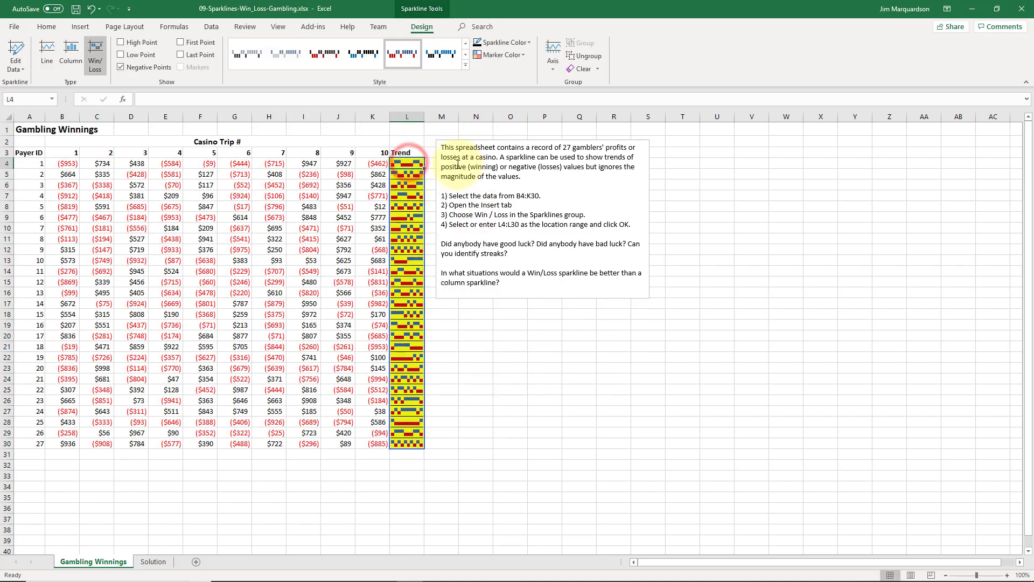
click(412, 141)
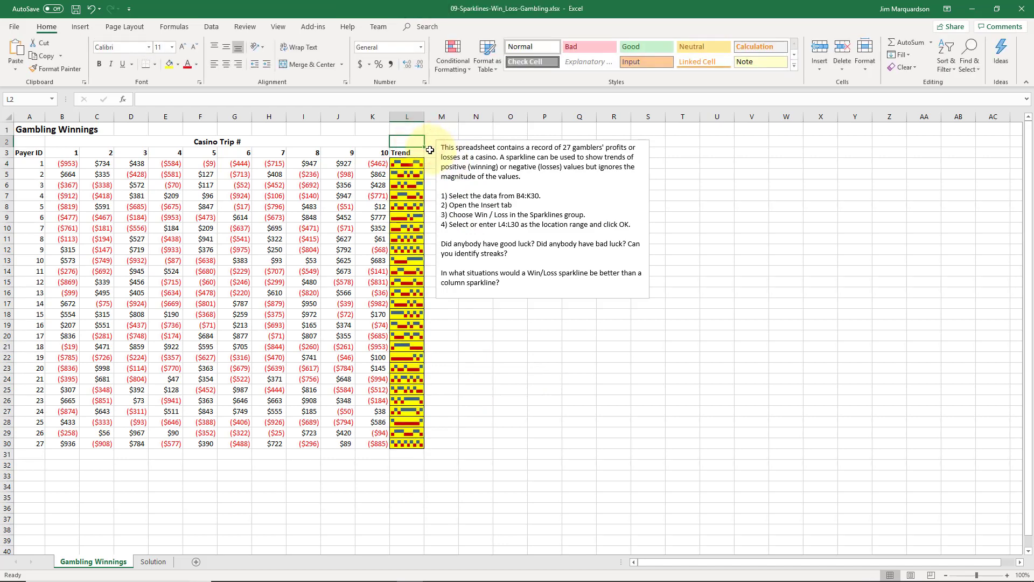
click(430, 150)
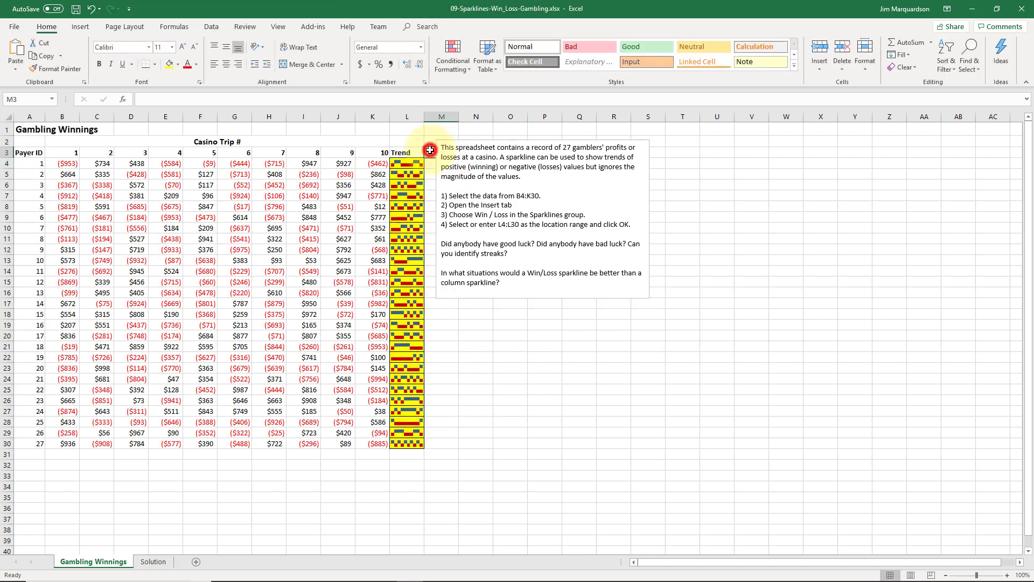
click(376, 164)
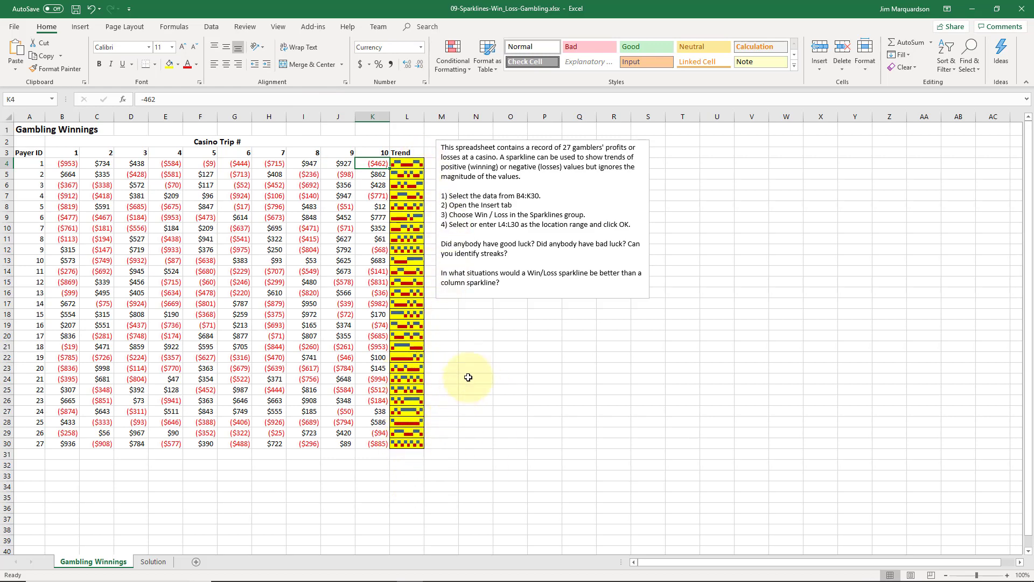
click(474, 351)
click(412, 425)
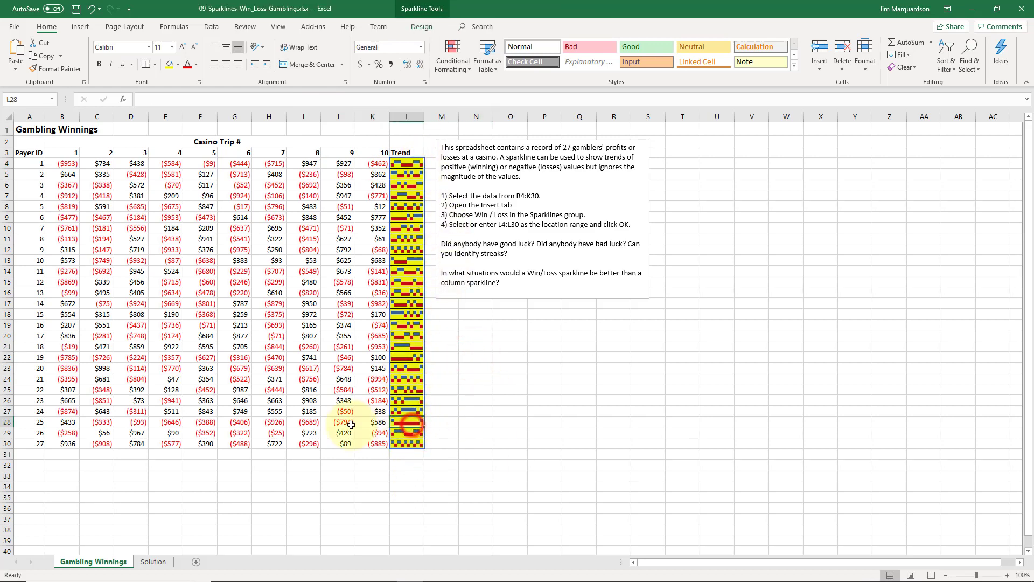
drag(65, 422, 378, 421)
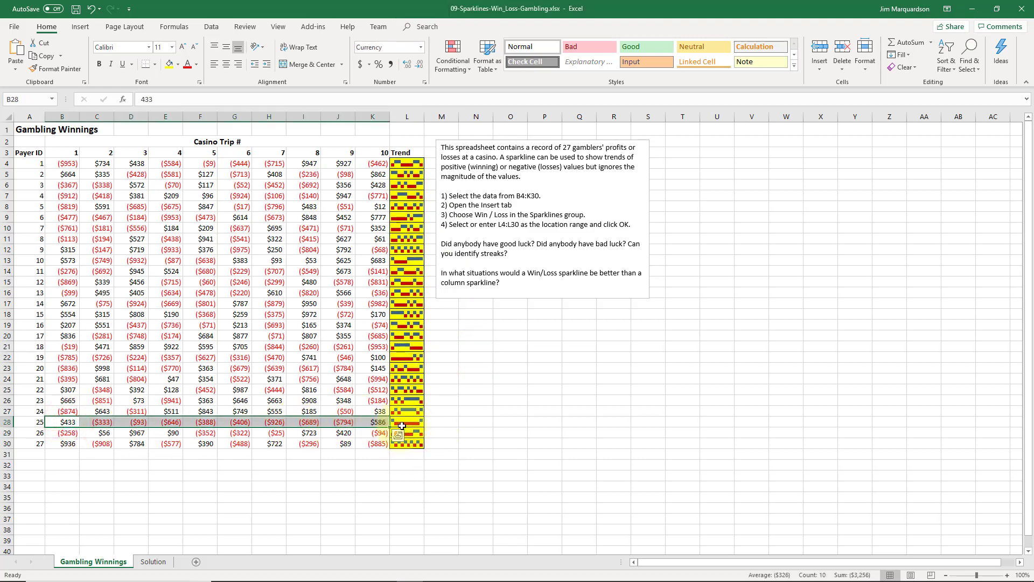
click(451, 422)
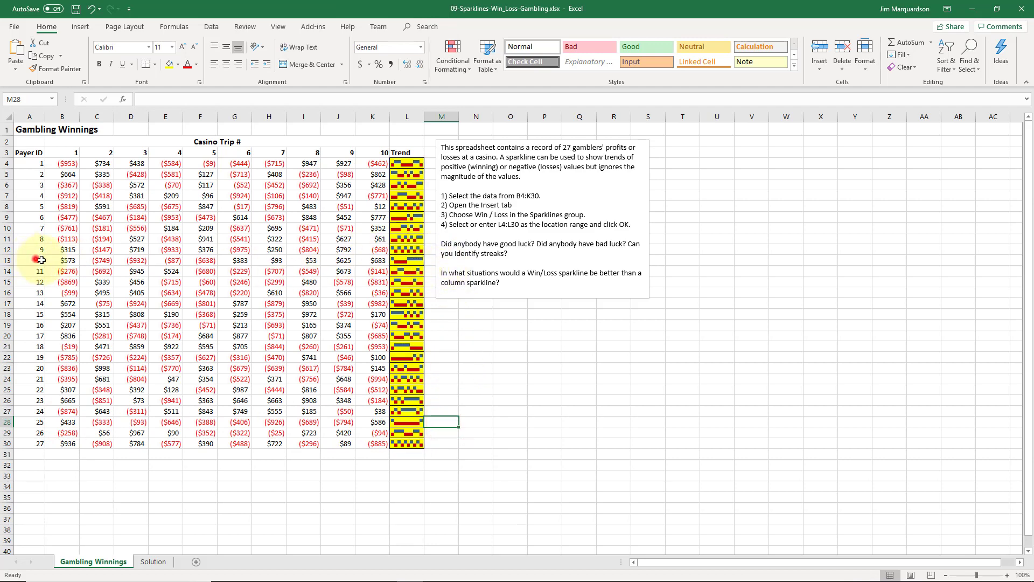
drag(41, 261, 269, 261)
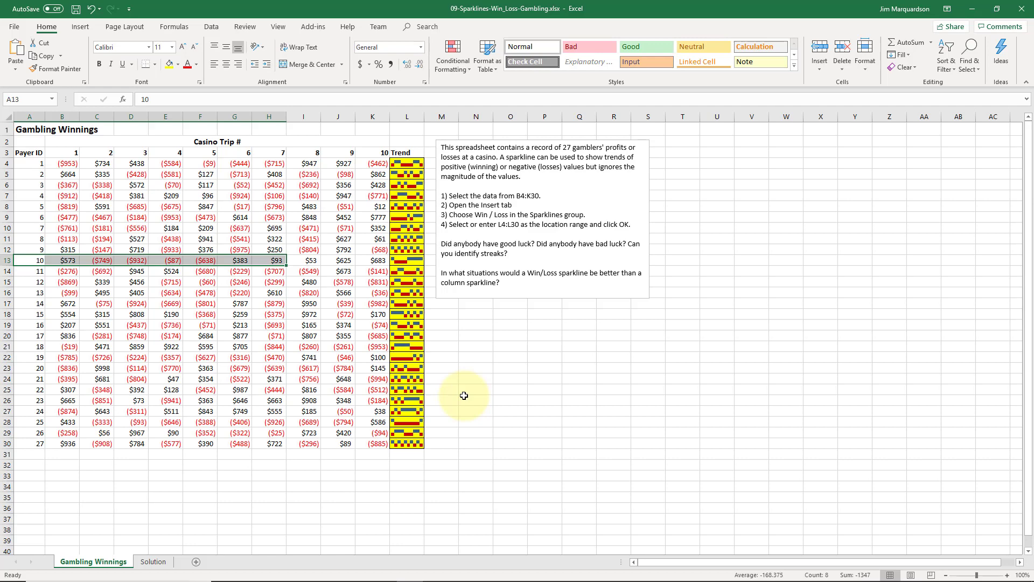
click(464, 396)
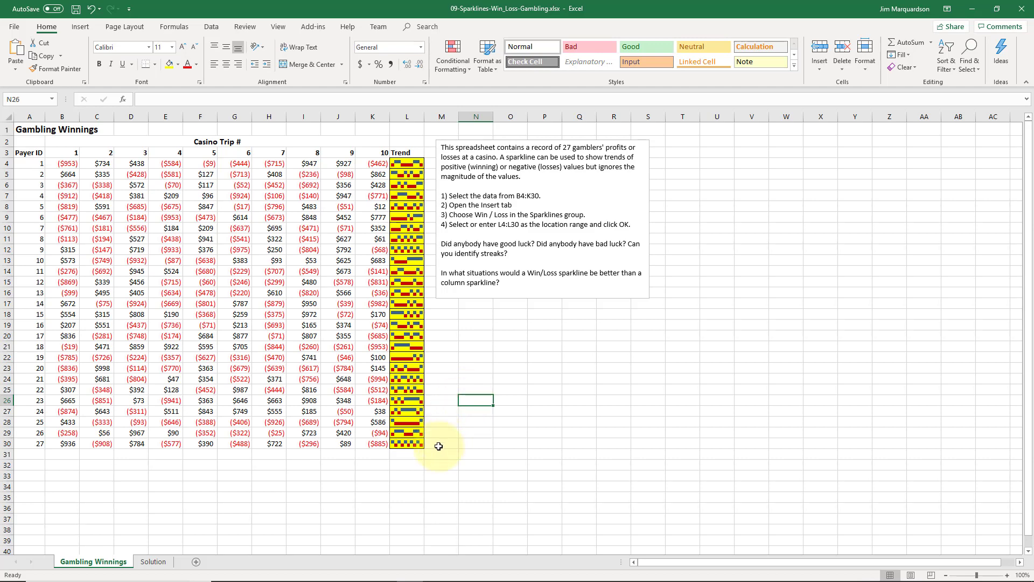
- Clear the win/loss sparklines from the Trend cells L4:L30
click(414, 444)
drag(413, 424, 404, 164)
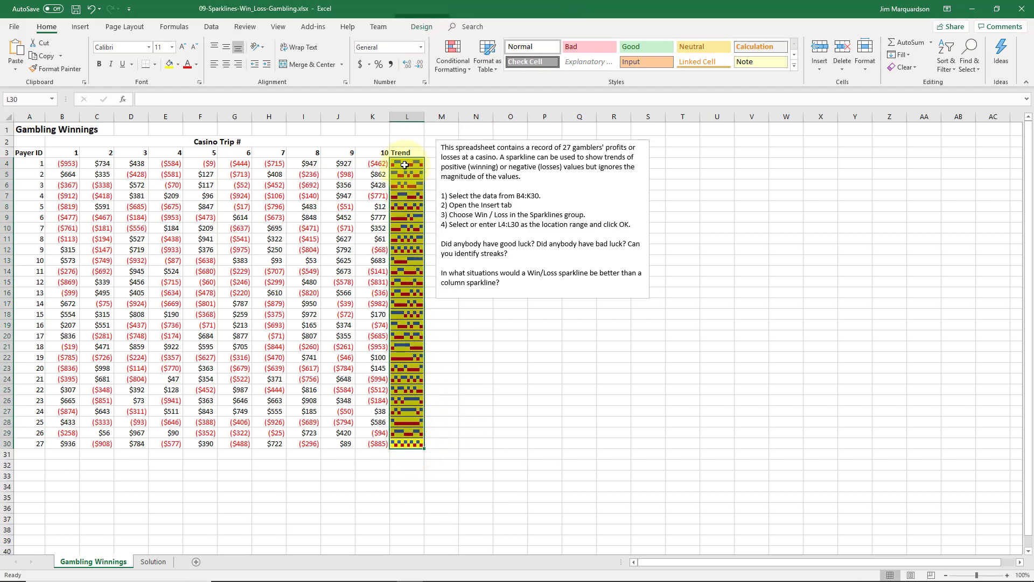
click(422, 26)
click(584, 68)
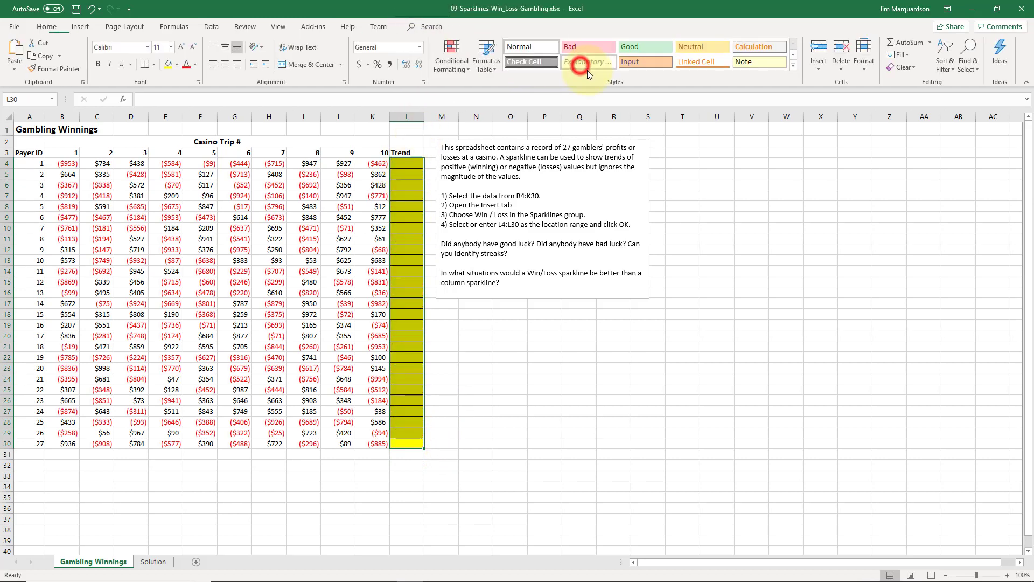
click(413, 201)
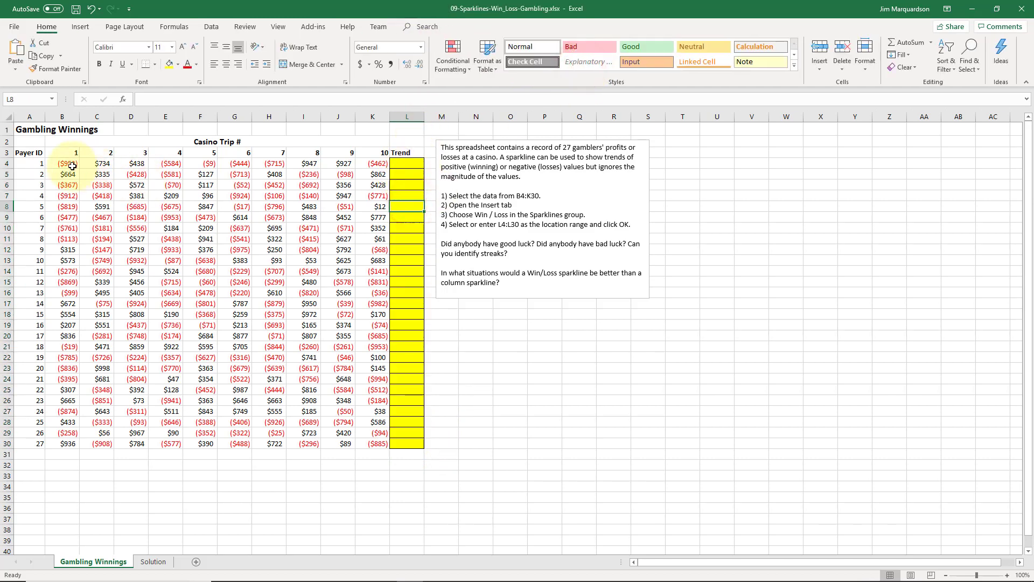
- Insert Column sparklines for the winnings in B4:K30, placing them in the Trend cells L4:L30
drag(68, 163, 378, 446)
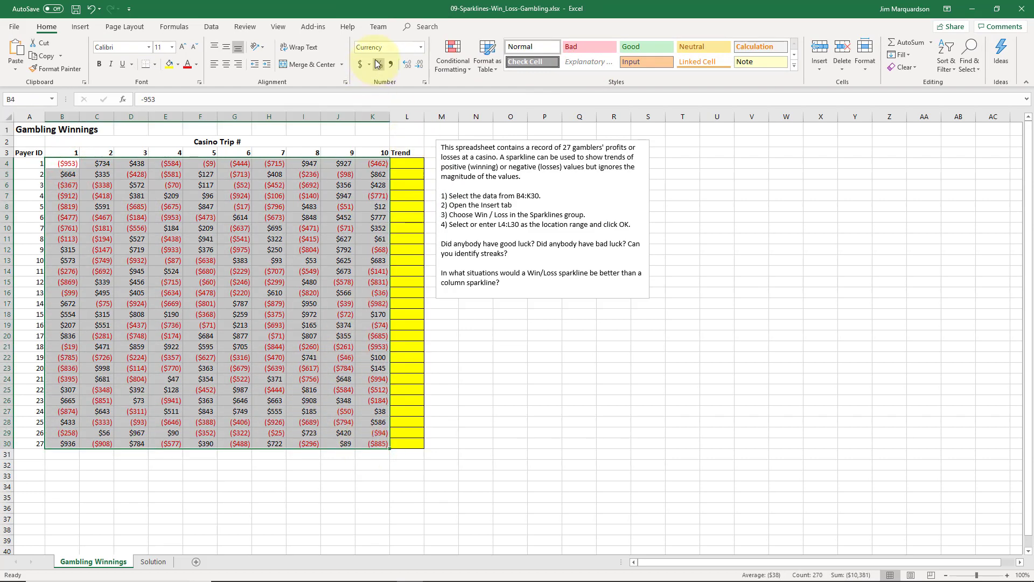
click(86, 28)
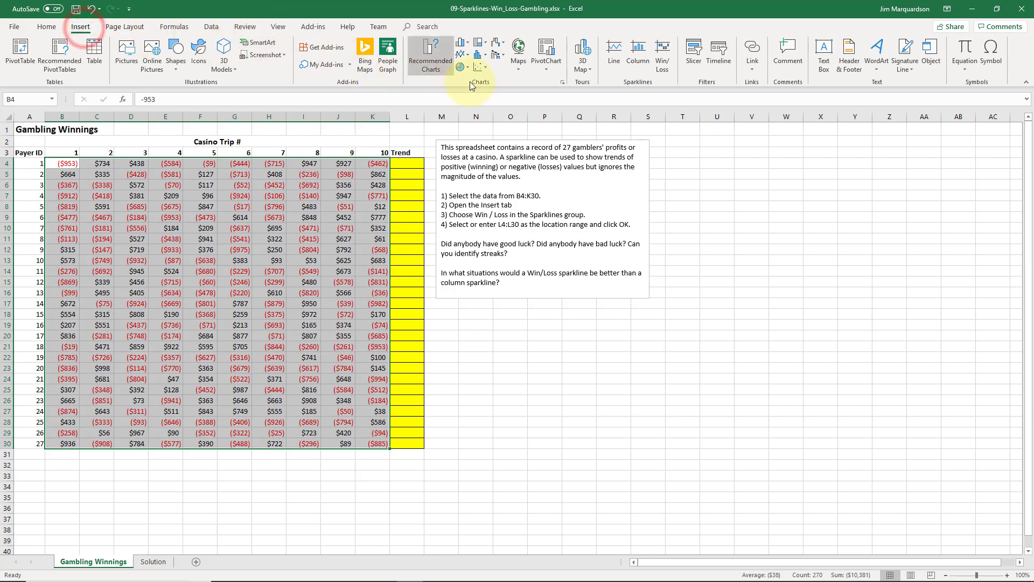
click(638, 54)
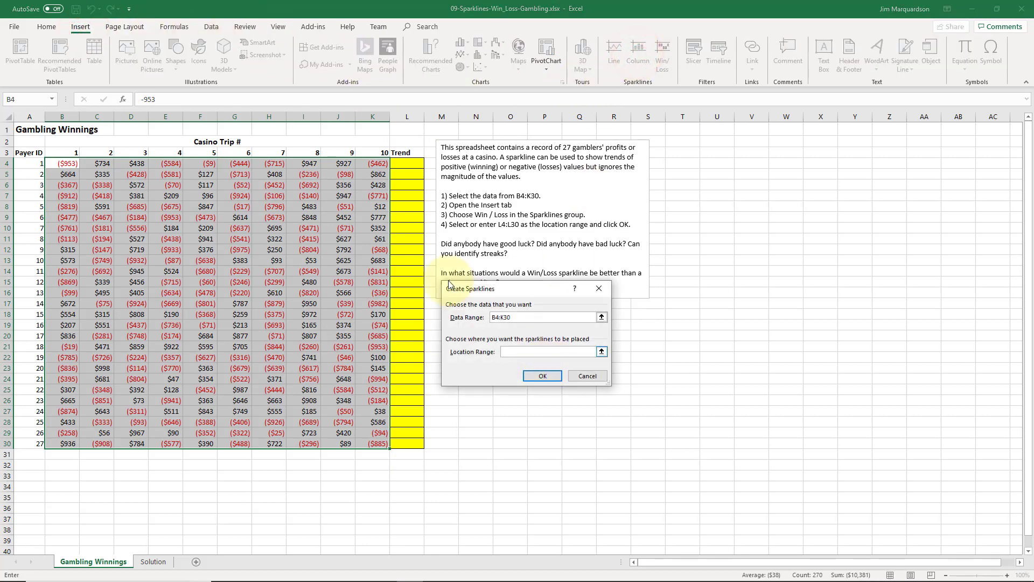
drag(409, 164, 412, 444)
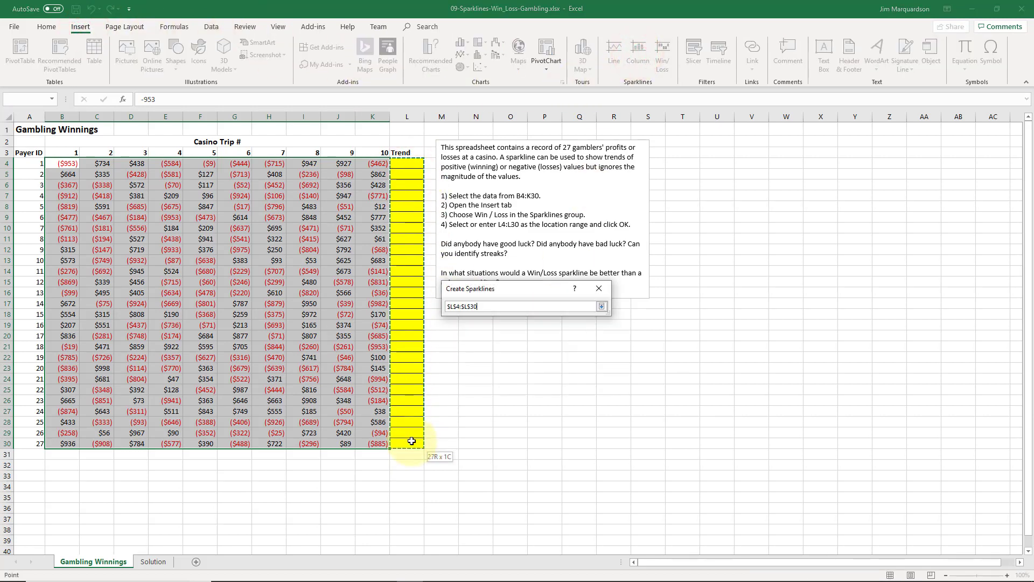
click(534, 374)
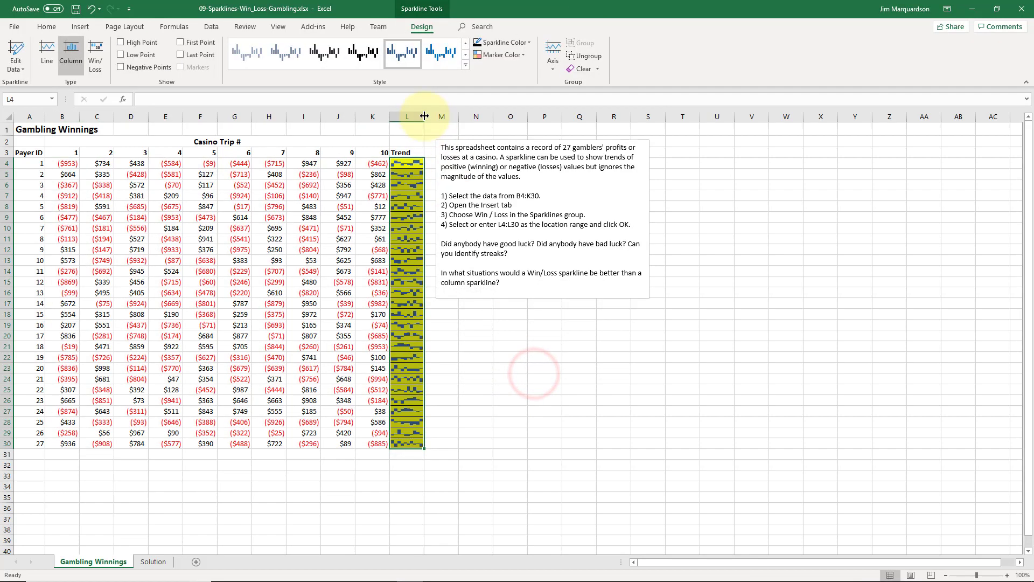
- Widen the Trend column to nearly twice its width and highlight the negative points in the column sparklines
drag(425, 116, 452, 120)
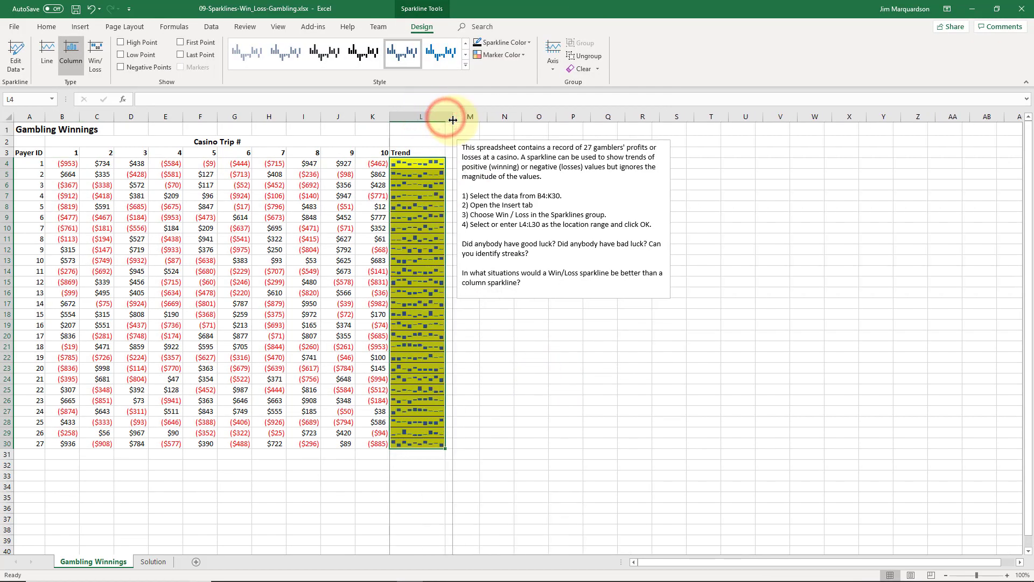
click(121, 67)
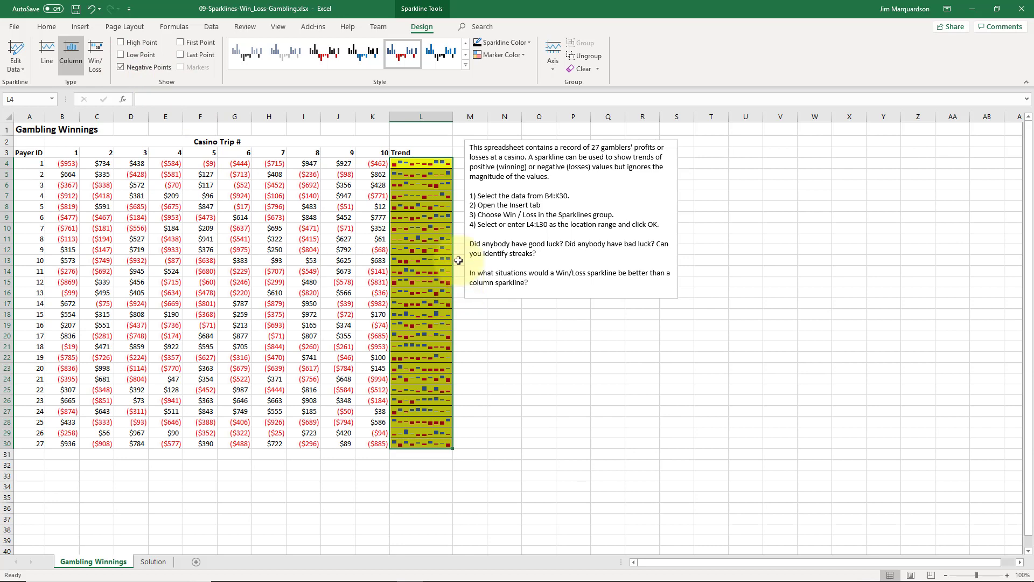
click(497, 344)
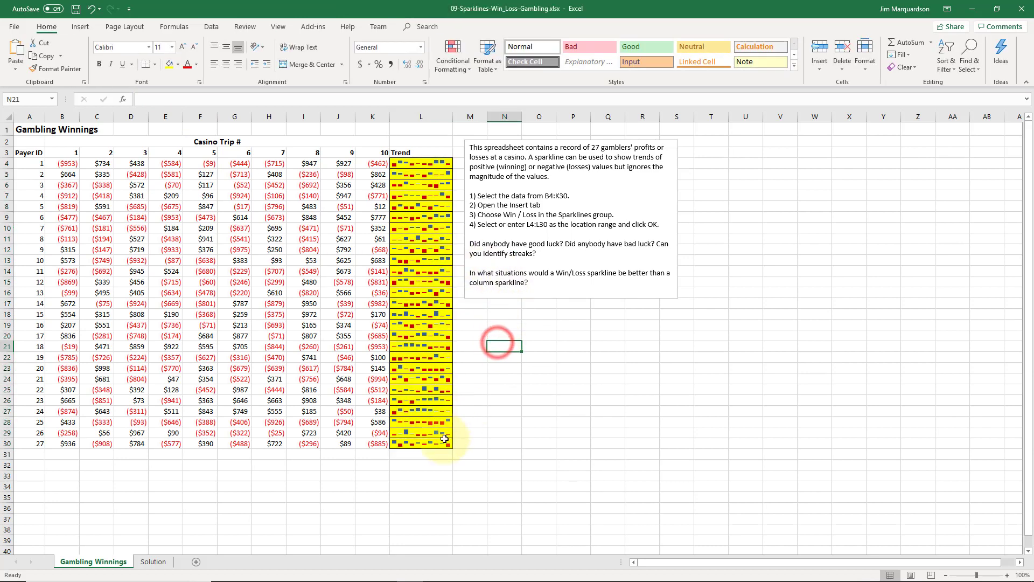
- Examine the column sparklines in the lower Trend rows against the gamblers' winnings and losses
drag(445, 440, 405, 364)
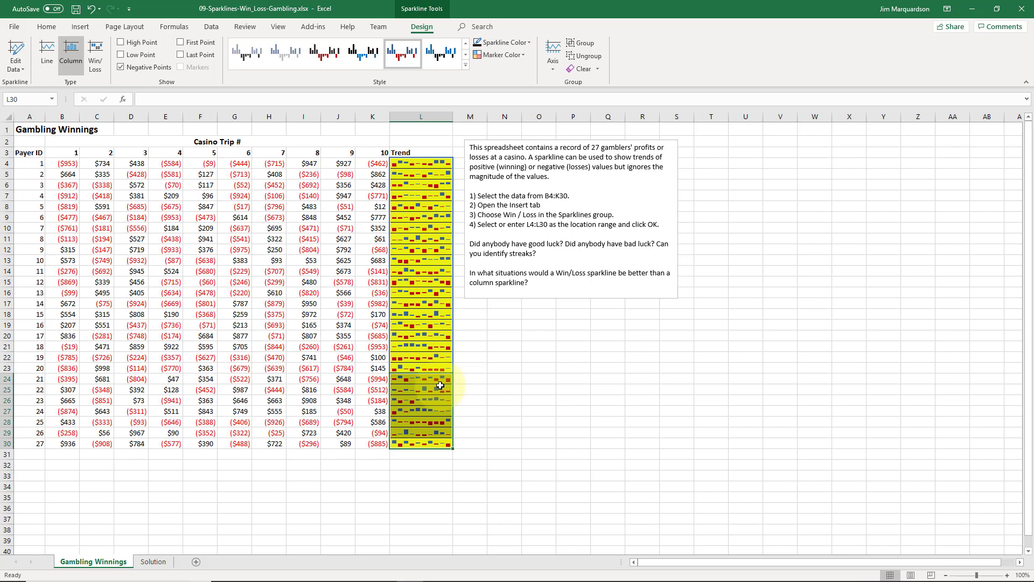
click(482, 378)
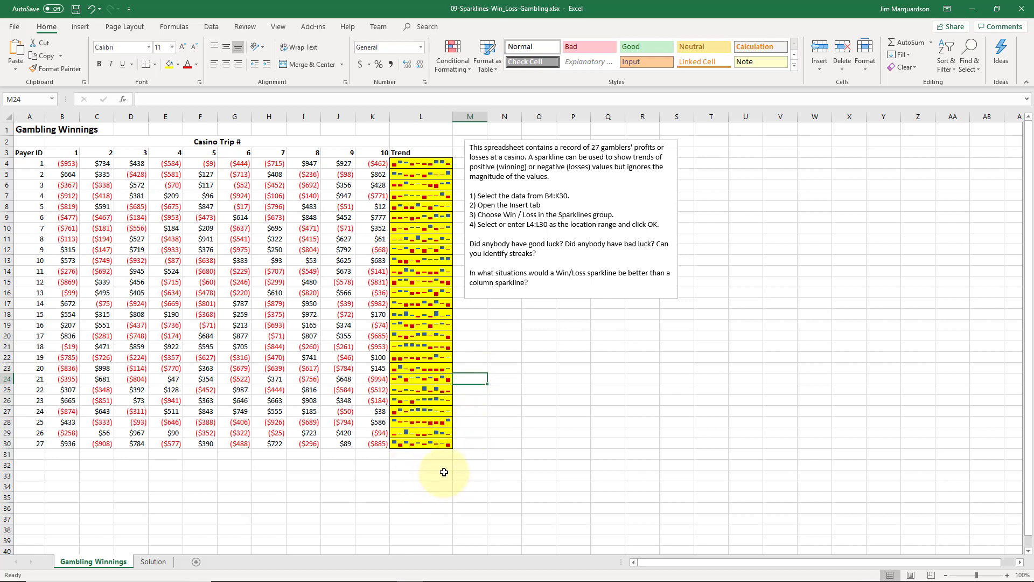
click(375, 433)
click(407, 433)
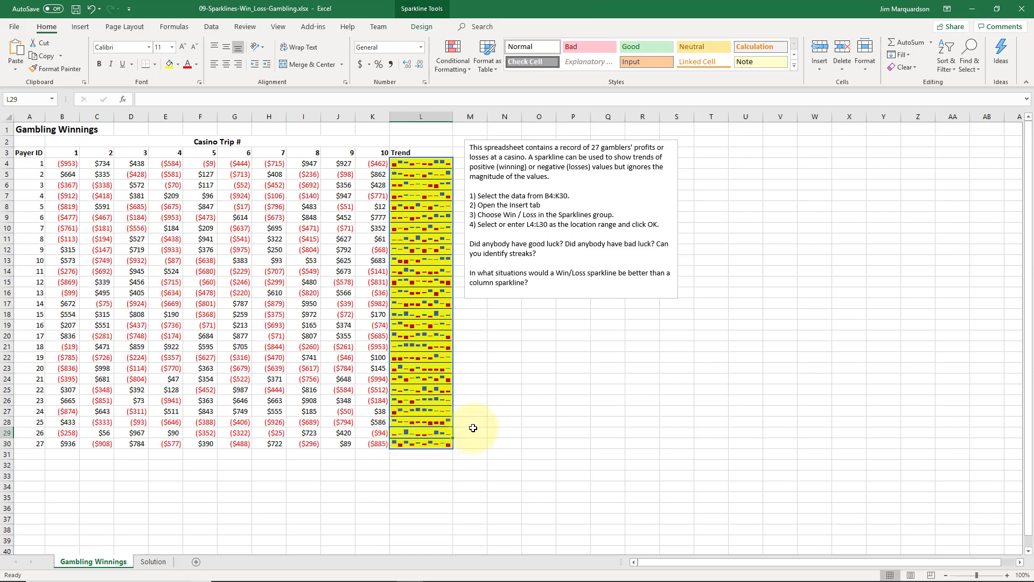
click(373, 358)
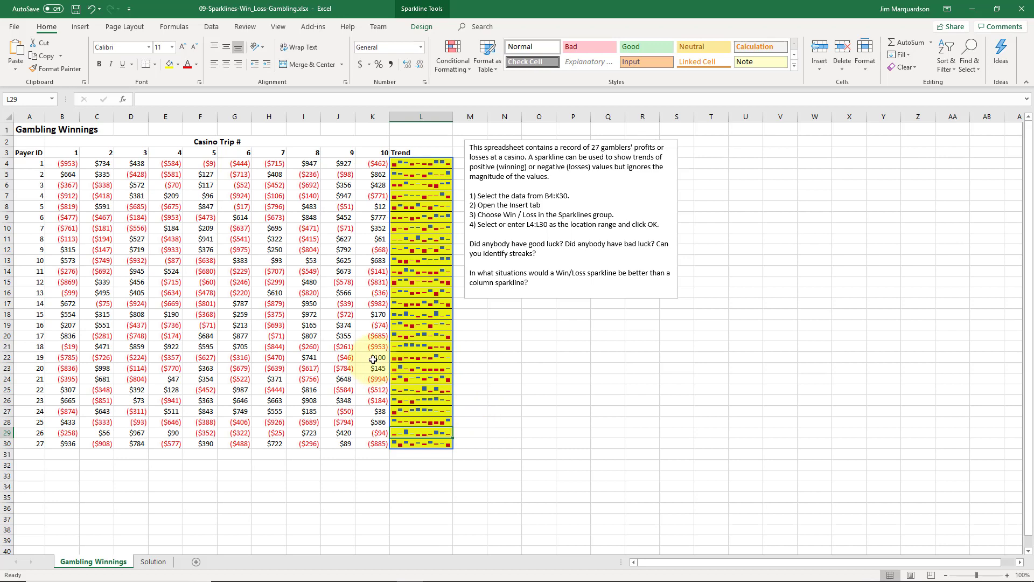